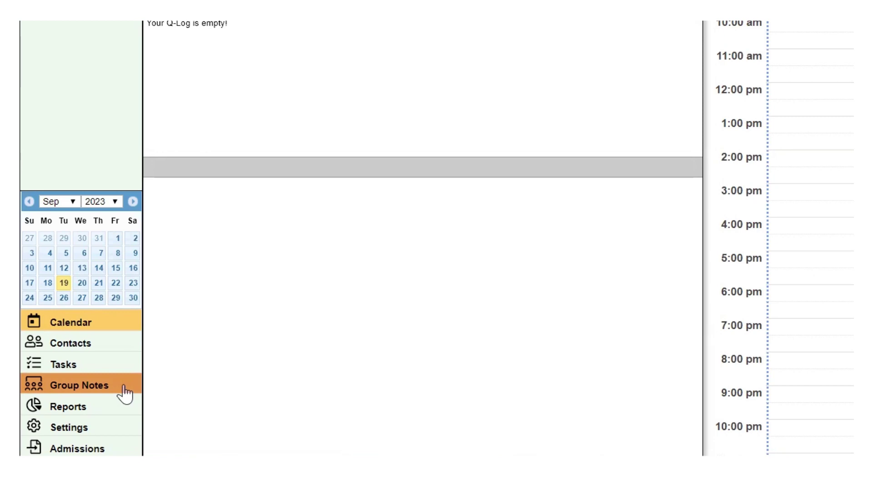
# Open Group Notes from the left menu to list the four note groups
pyautogui.click(124, 392)
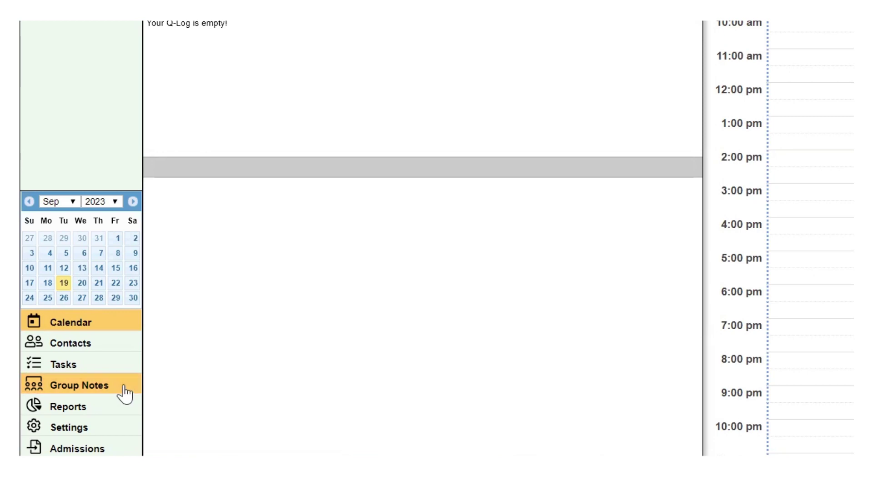
pyautogui.click(124, 392)
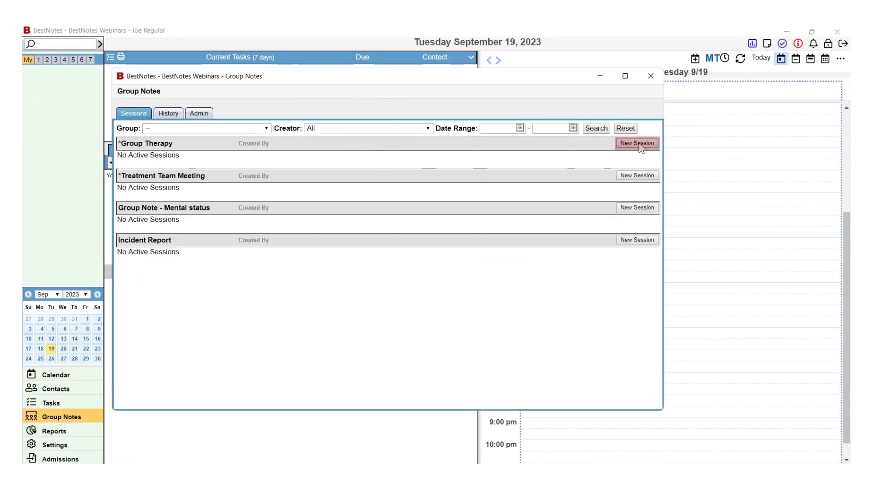
# Start a new Group Therapy session and add two clients as participants, finding the second by surname
pyautogui.click(639, 144)
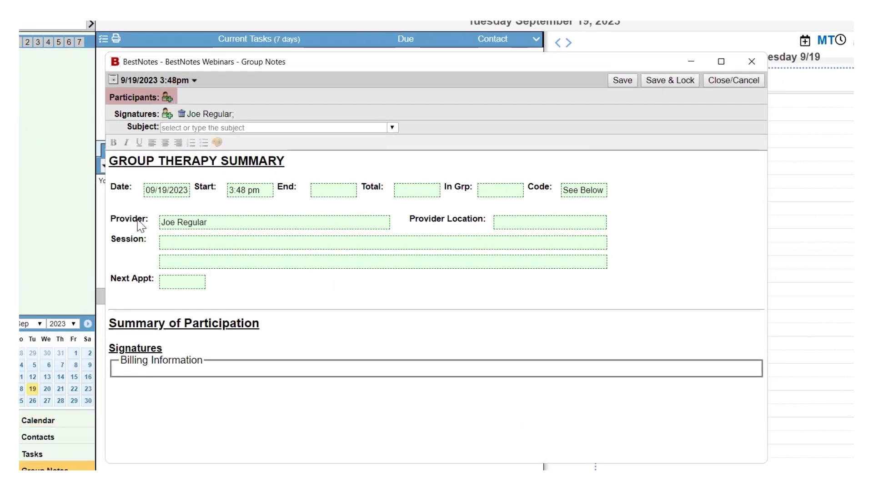
pyautogui.click(167, 99)
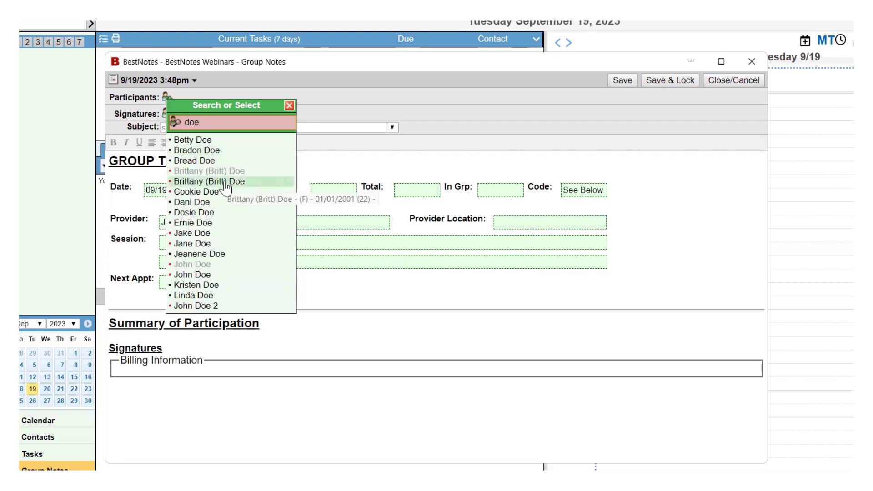
pyautogui.click(224, 182)
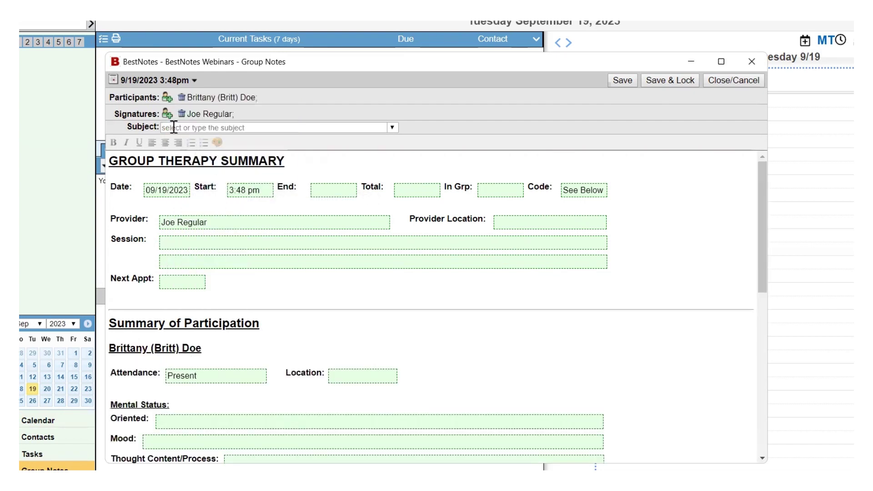
pyautogui.click(167, 101)
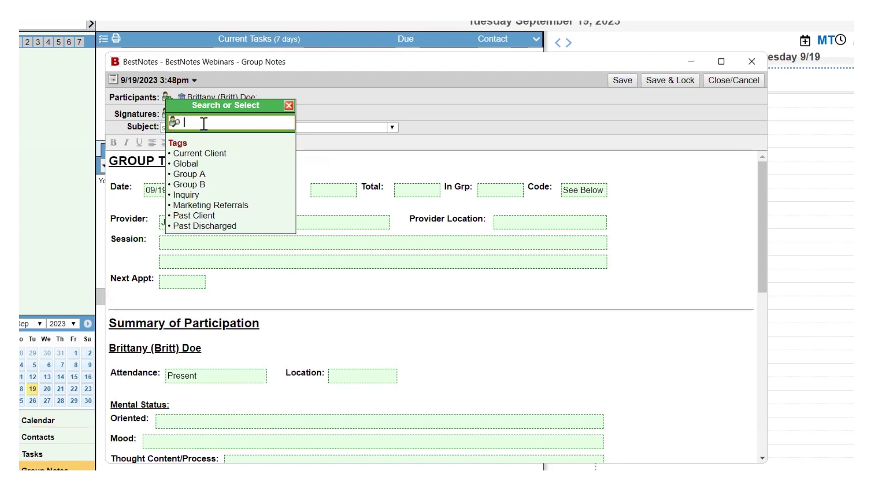
pyautogui.write('Doe')
pyautogui.click(207, 249)
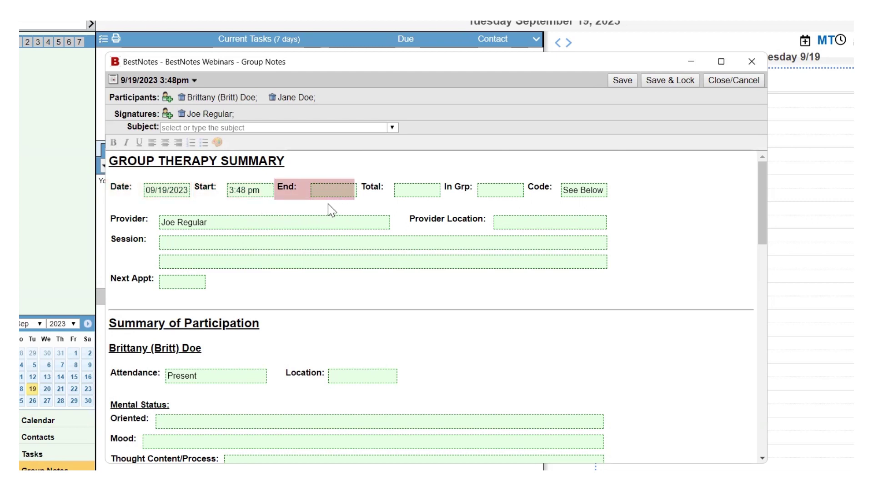
# Set the session total to 90 min. and the number in group to 2
pyautogui.click(432, 195)
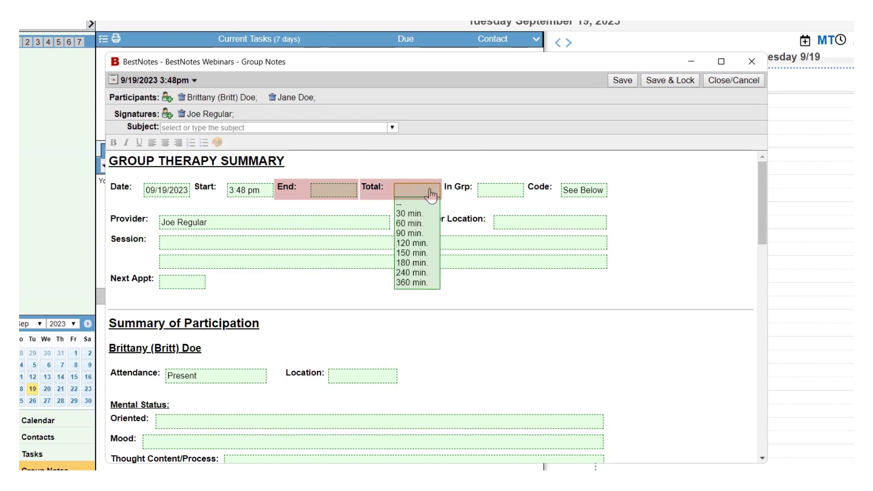
pyautogui.click(421, 234)
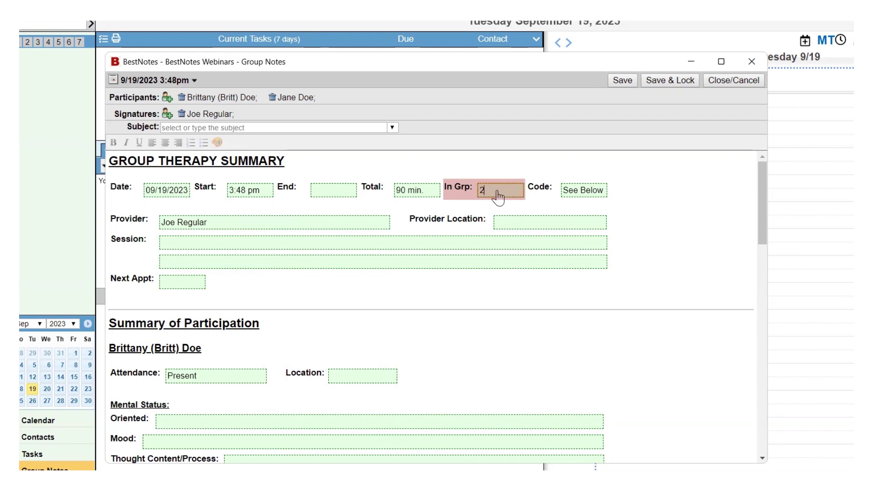
pyautogui.press('Tab')
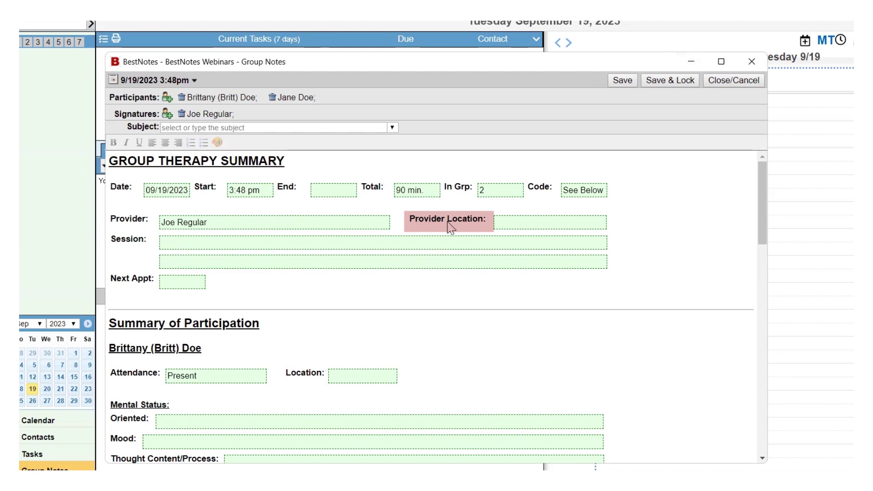
# Choose Office as the provider location and move into the Session description field
pyautogui.click(599, 229)
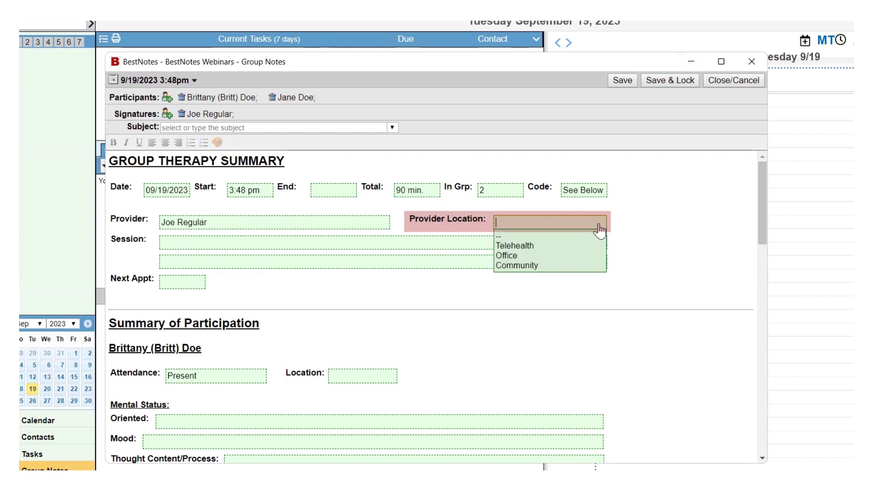
pyautogui.click(521, 255)
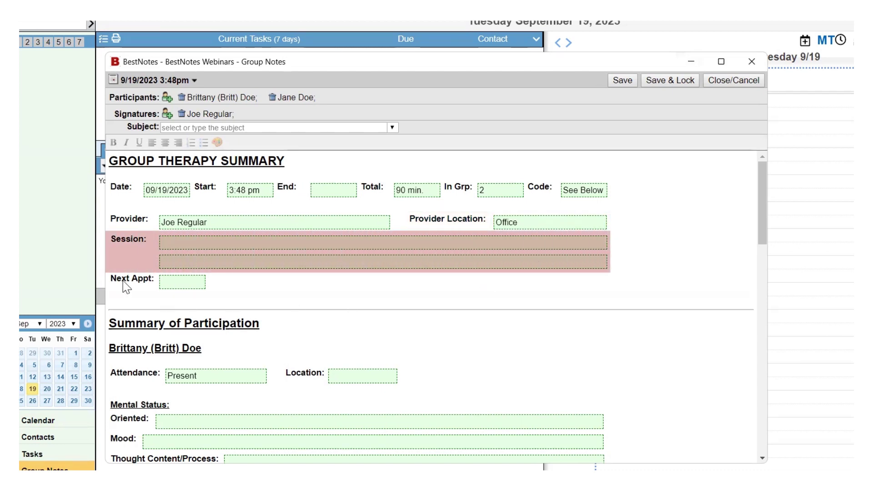
pyautogui.click(226, 243)
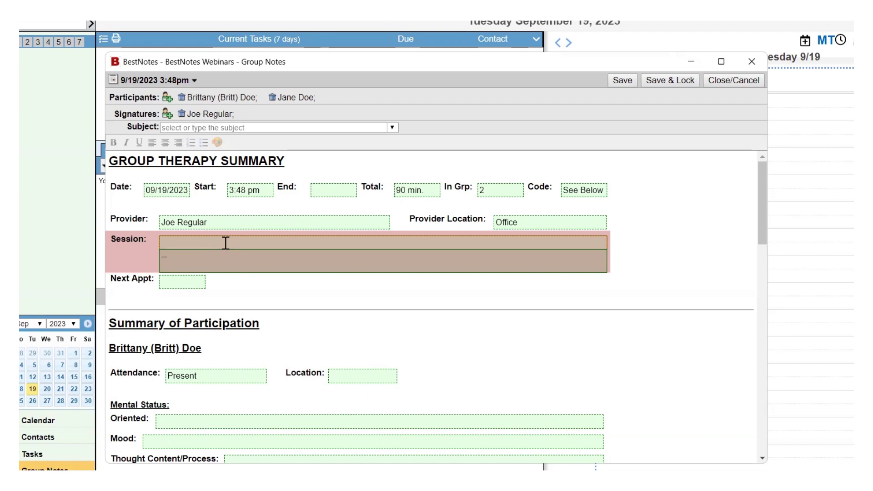
pyautogui.scroll(-1, 225, 244)
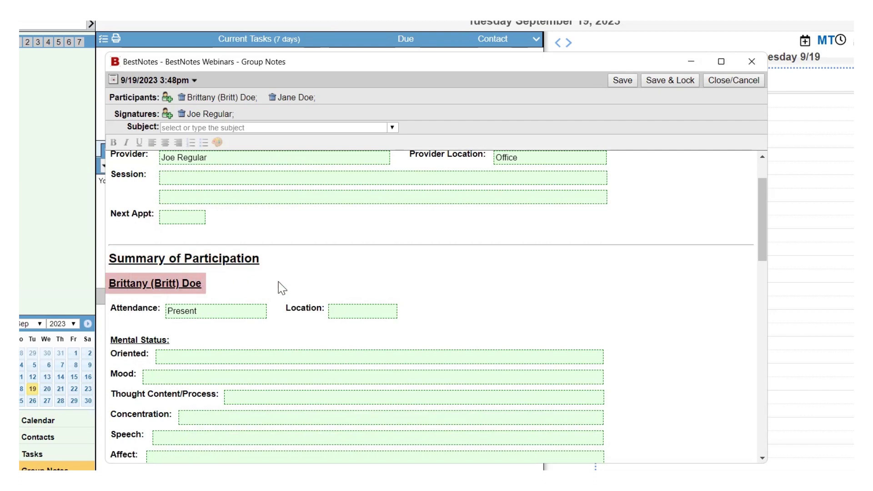
# Set the first participant's location to In-Person, check the Oriented choices, and review the F10.10 diagnosis
pyautogui.scroll(-1, 278, 282)
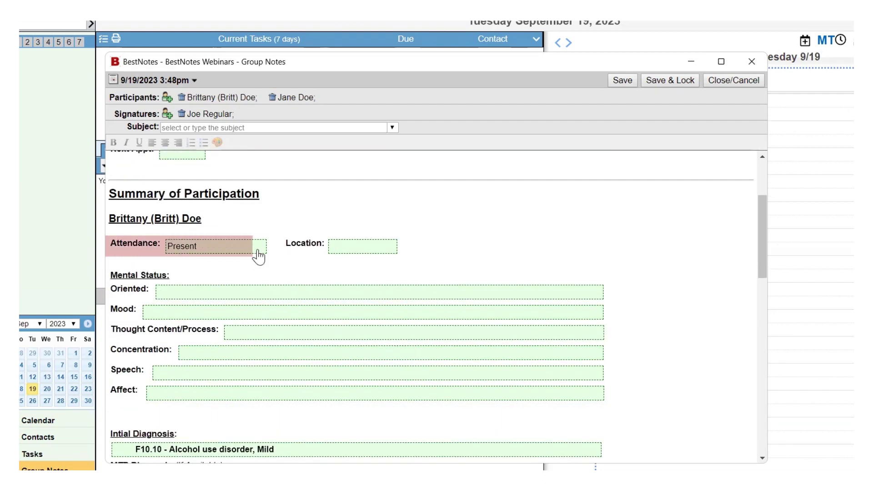
pyautogui.click(258, 257)
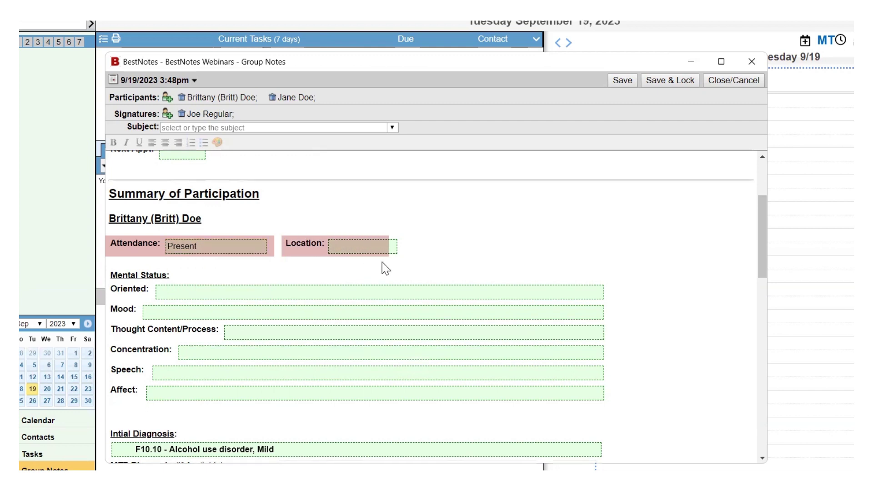
pyautogui.click(389, 246)
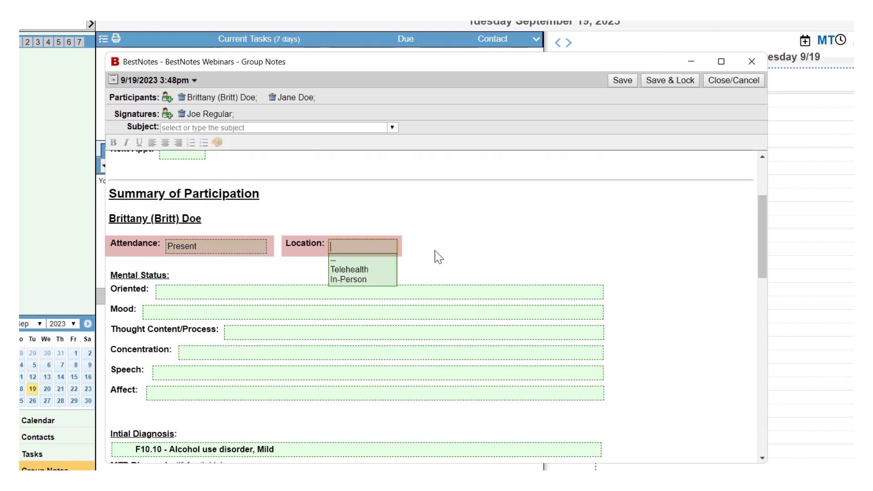
pyautogui.click(389, 280)
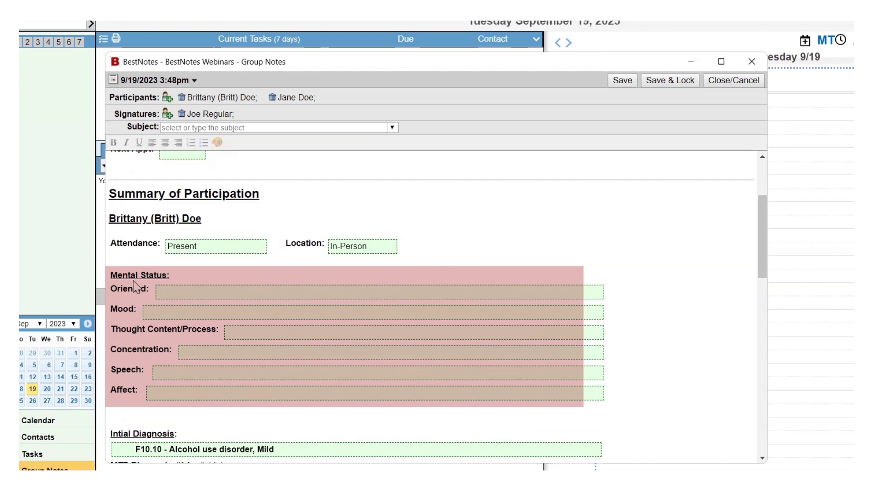
pyautogui.click(180, 287)
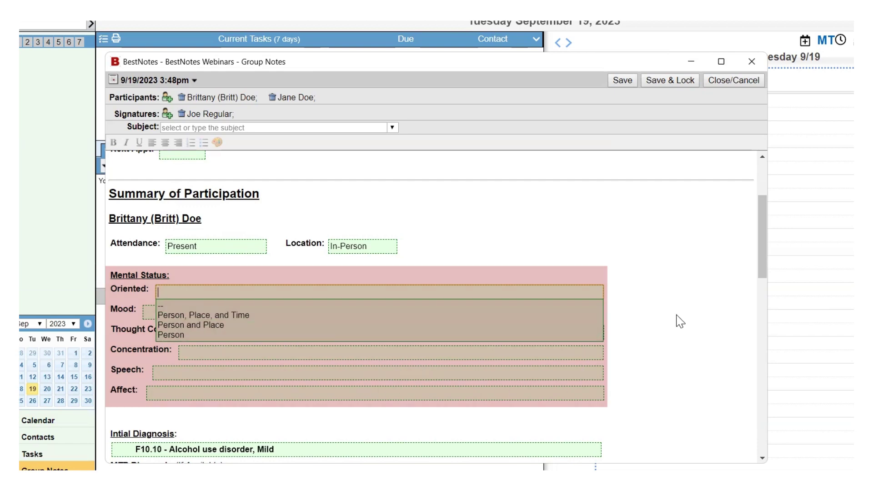
pyautogui.scroll(-4, 680, 321)
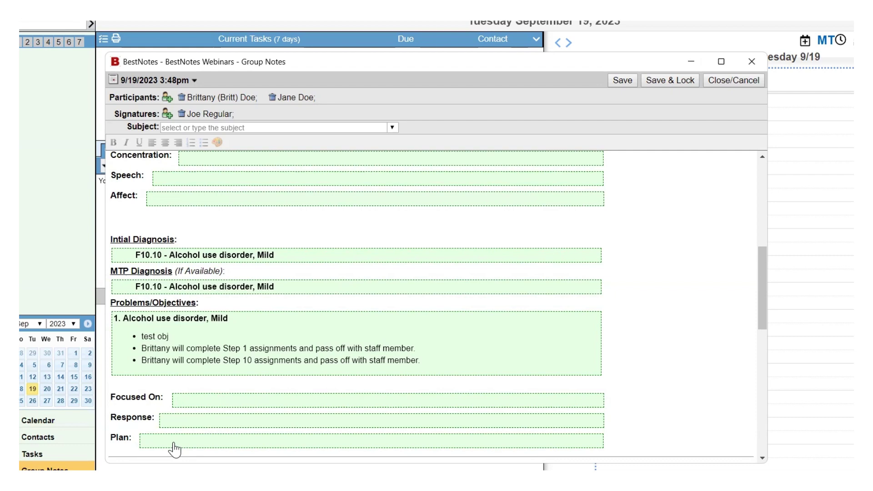
pyautogui.scroll(-1, 174, 450)
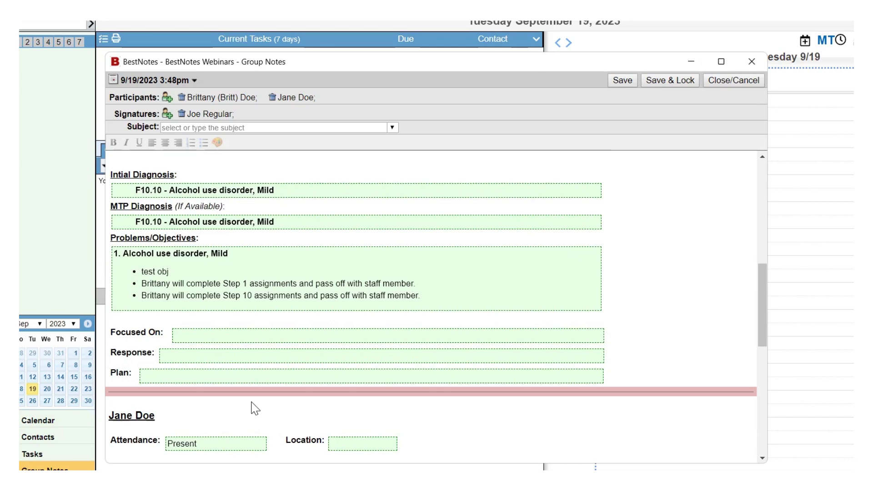
pyautogui.scroll(-5, 121, 378)
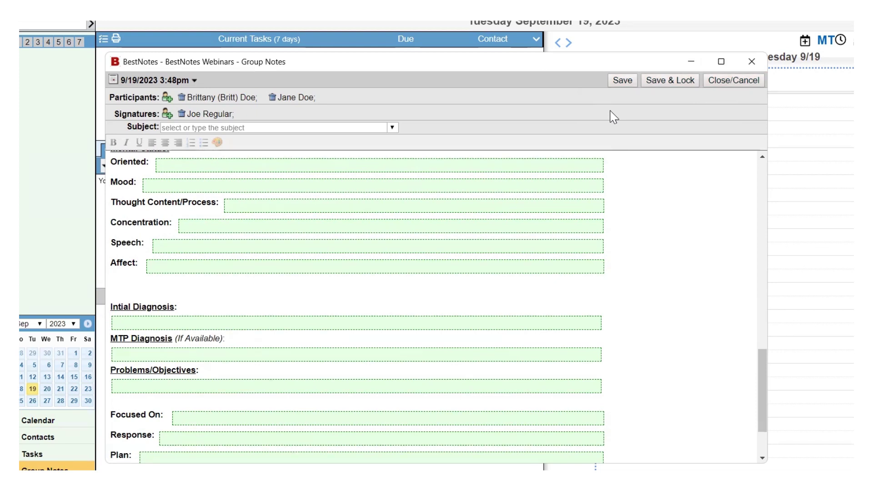
# Save and close the Group Therapy note, then reopen the Sep 19, 2023 3:48 pm session
pyautogui.click(623, 83)
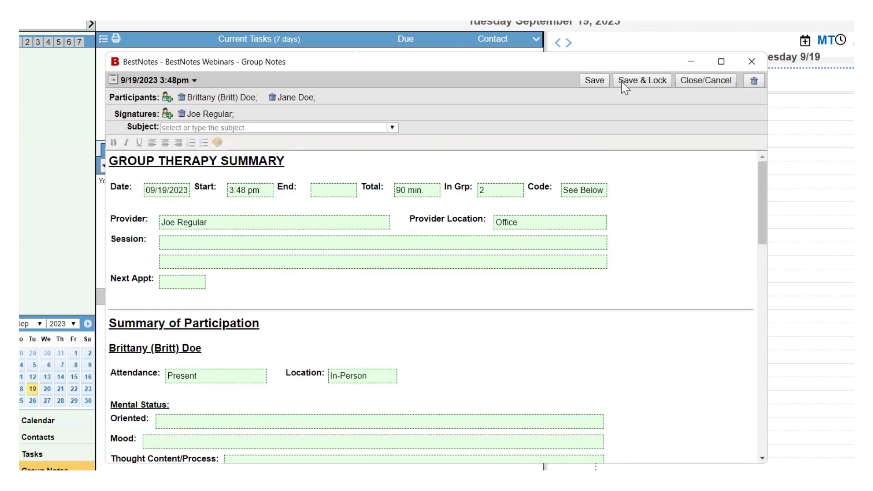
pyautogui.click(707, 81)
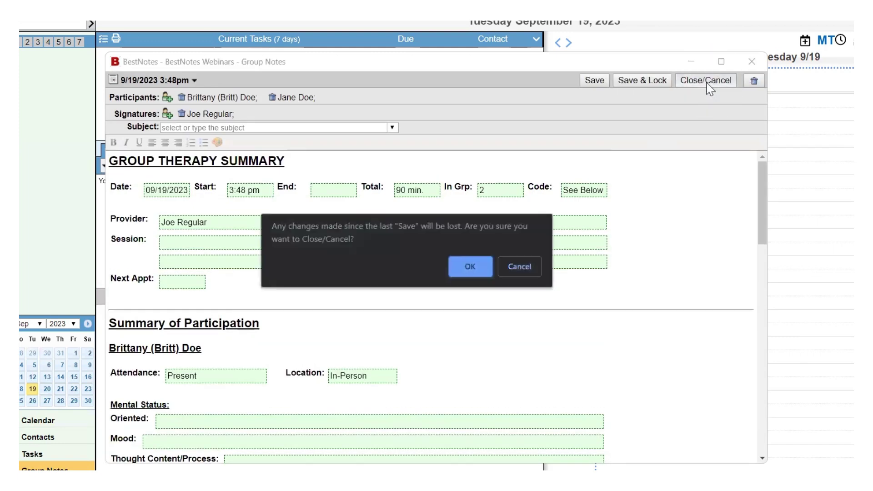
pyautogui.click(462, 268)
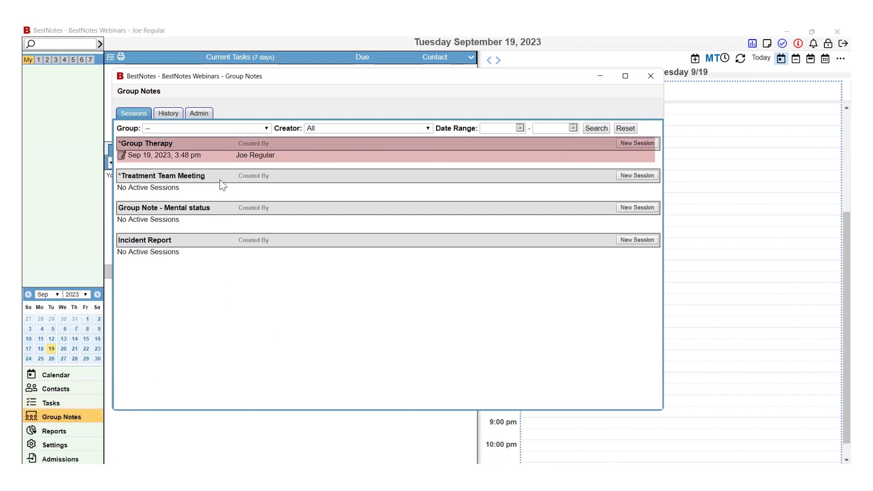
pyautogui.click(152, 159)
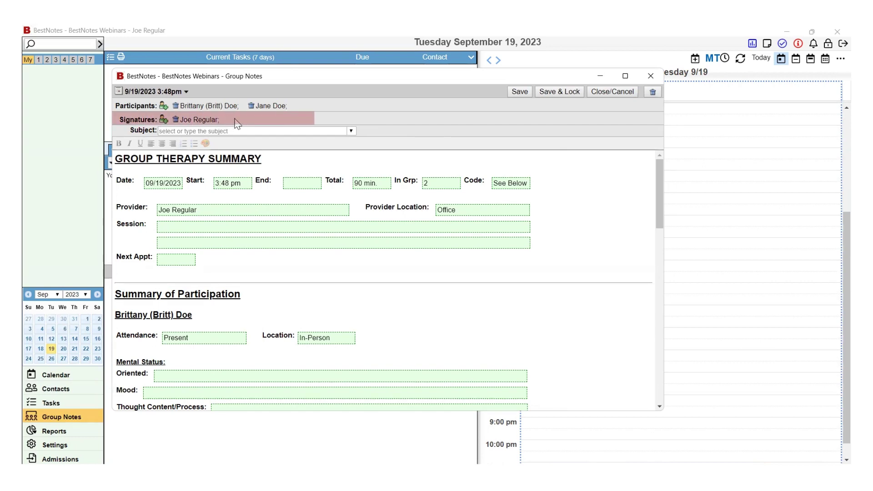
# Add a second staff signer, save and lock the note confirming both prompts, and close Group Notes
pyautogui.click(164, 121)
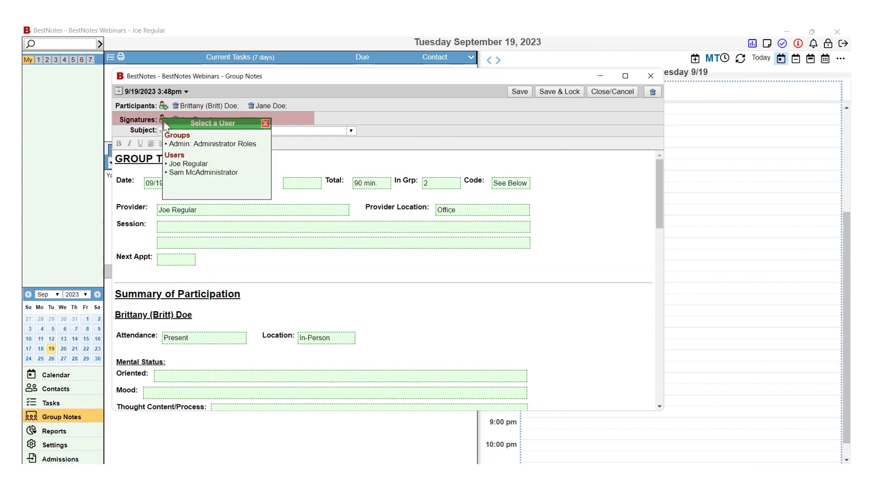
pyautogui.click(186, 173)
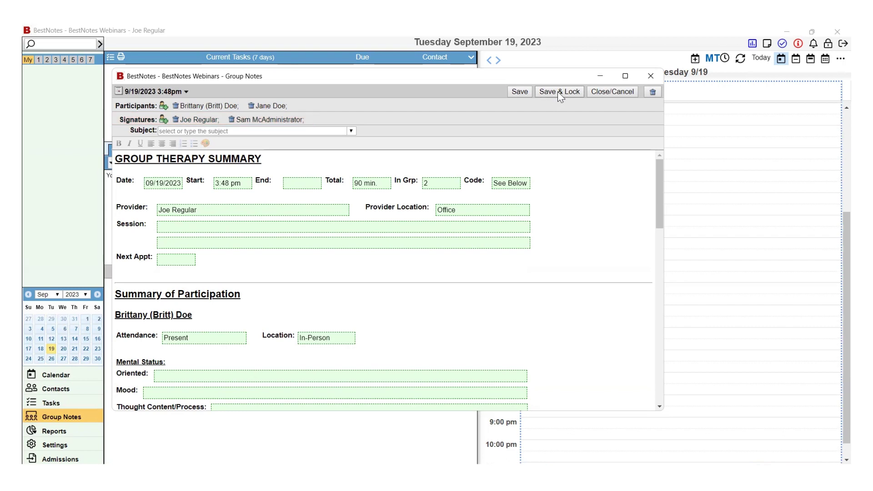
pyautogui.click(557, 92)
pyautogui.click(420, 250)
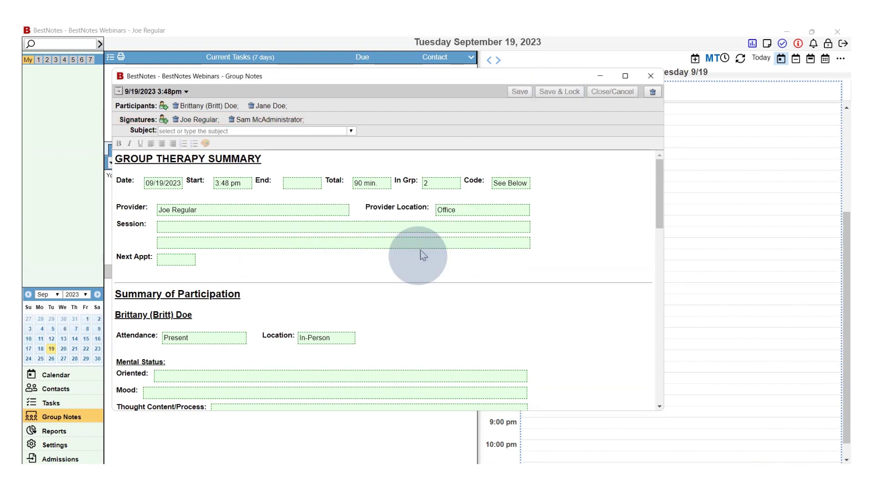
pyautogui.click(421, 243)
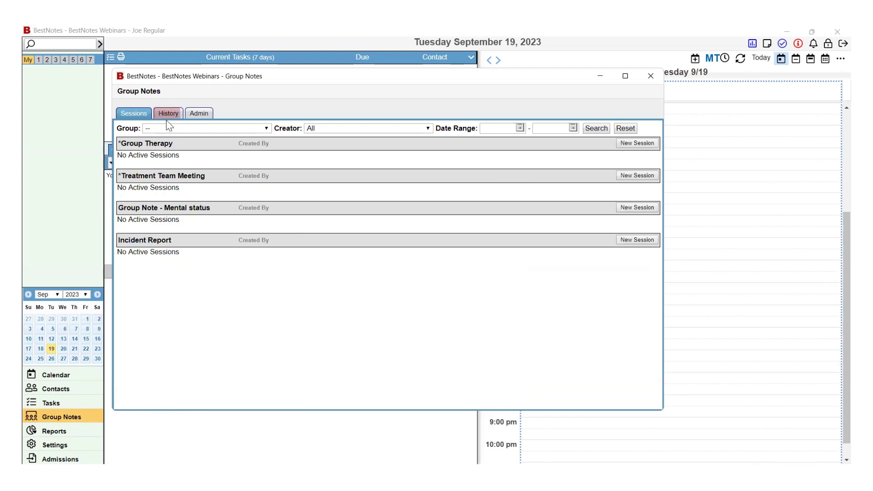
pyautogui.click(650, 76)
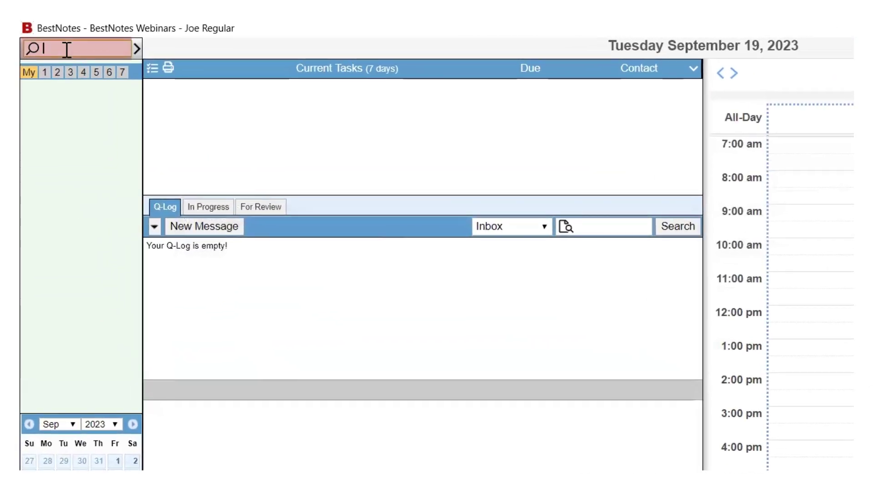
# Find the participant's contact record, open the Sep 19, 2023 3:48 pm note, and scroll to Signatures
pyautogui.click(66, 49)
pyautogui.write('doe')
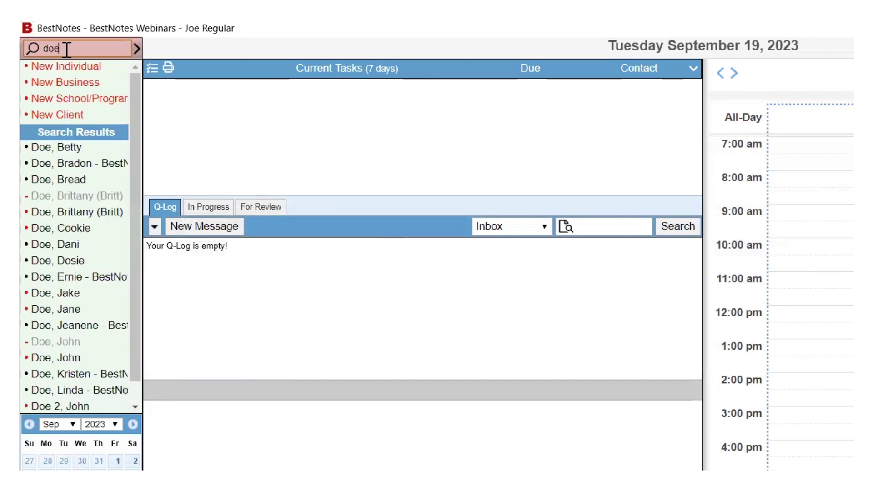
pyautogui.click(97, 217)
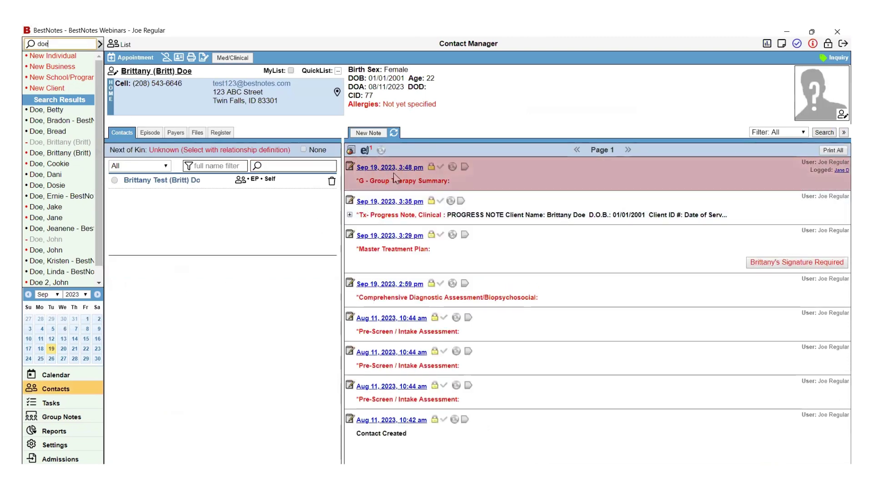
pyautogui.click(393, 168)
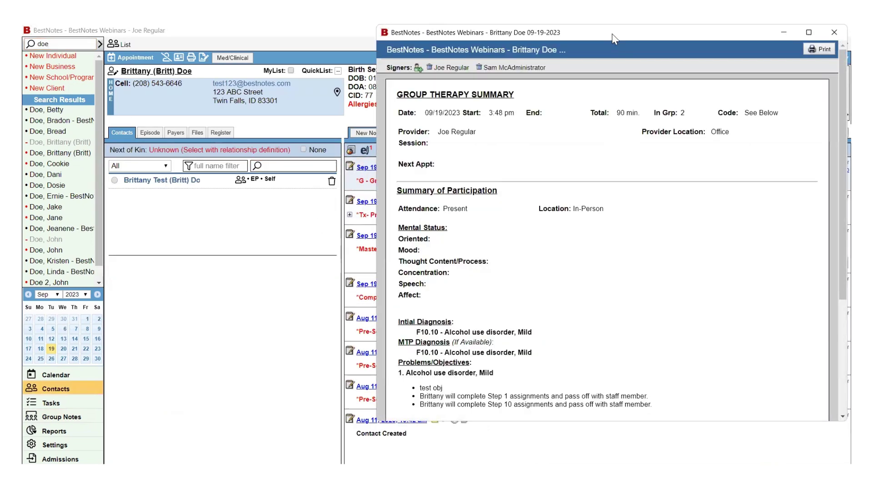
pyautogui.moveTo(612, 34); pyautogui.dragTo(425, 51)
pyautogui.scroll(-4, 297, 234)
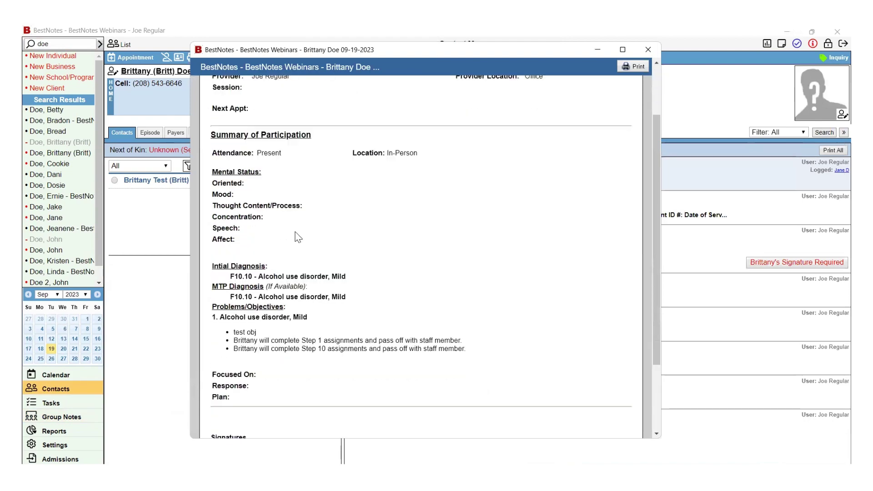